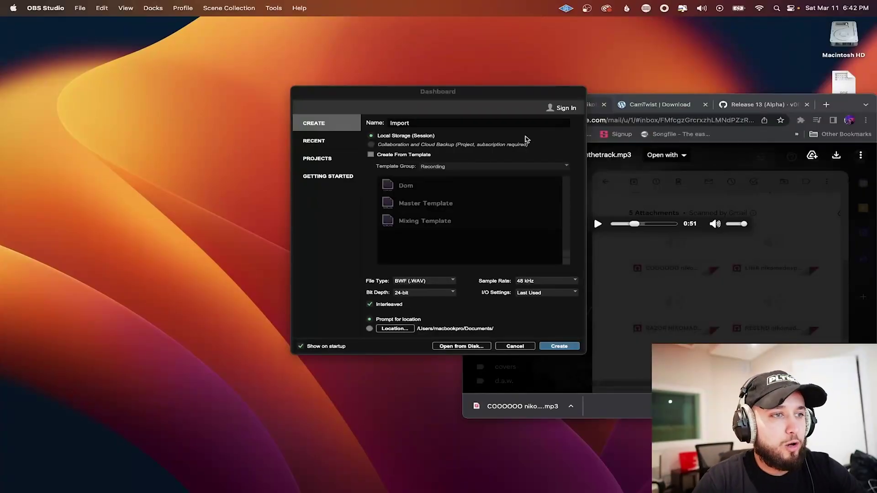
Create an empty session named 'Import Beat' and save it to the Desktop.
left_click(464, 123)
type("Beat")
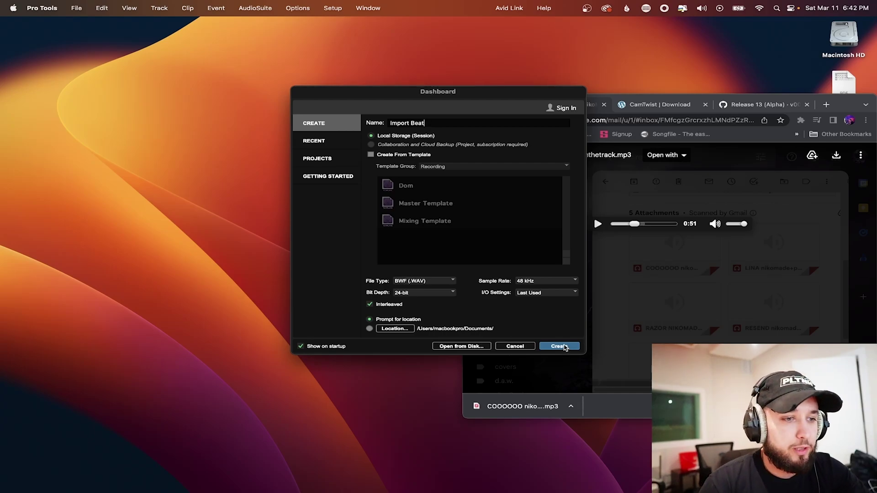
left_click(558, 346)
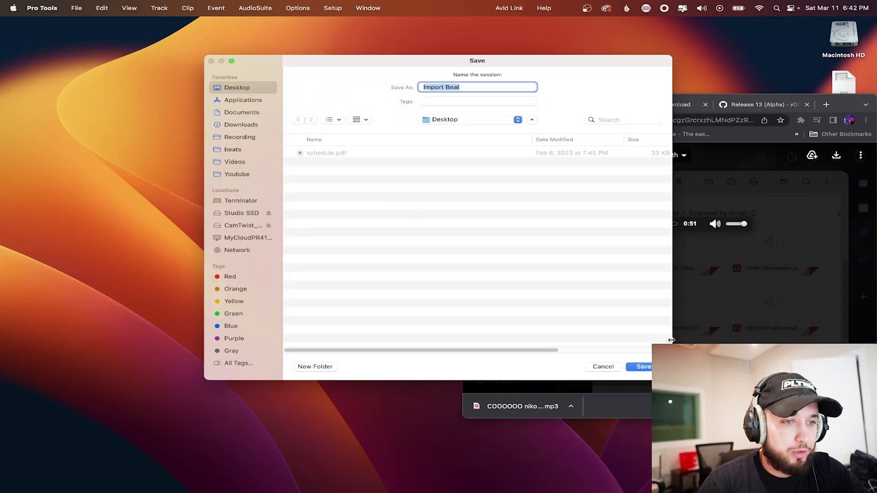
key("Return")
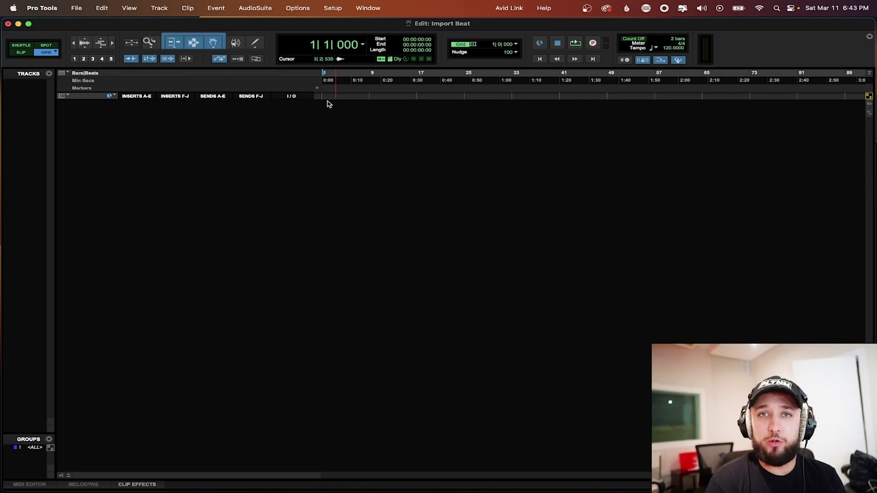
Bring up the Import Audio browser via Shift+Cmd+I after glancing at the File menu.
left_click(77, 7)
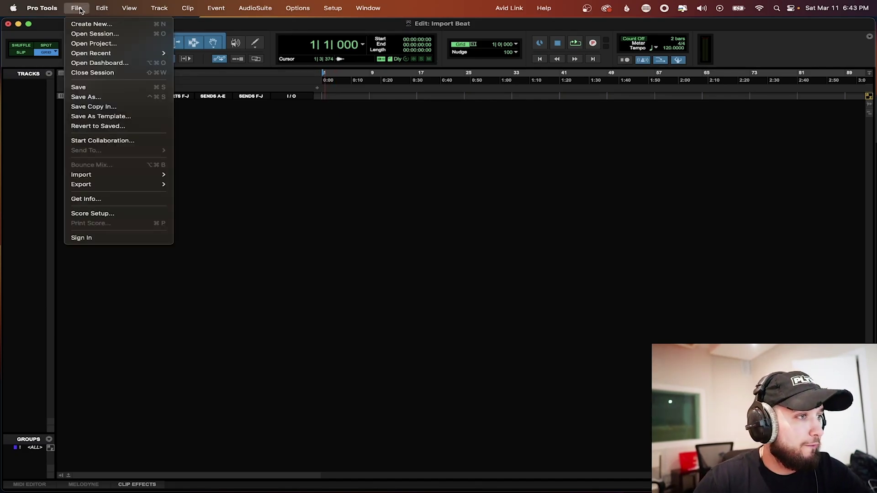
mouse_move(81, 175)
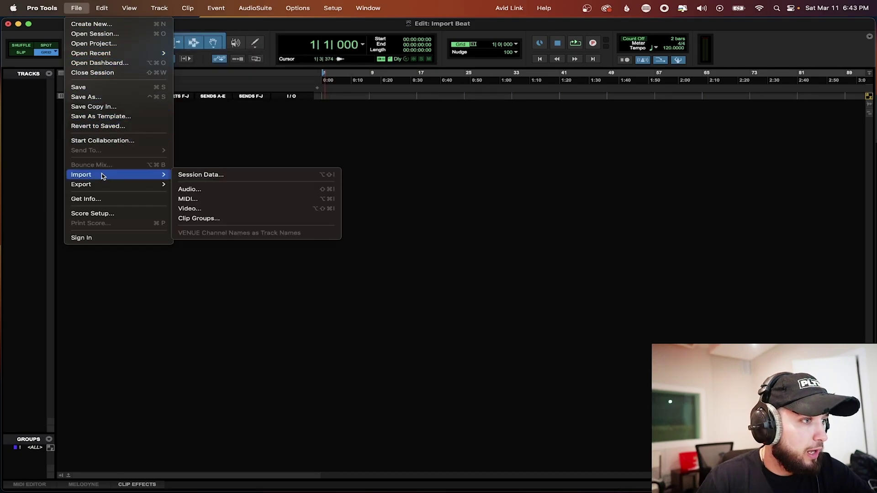
left_click(281, 143)
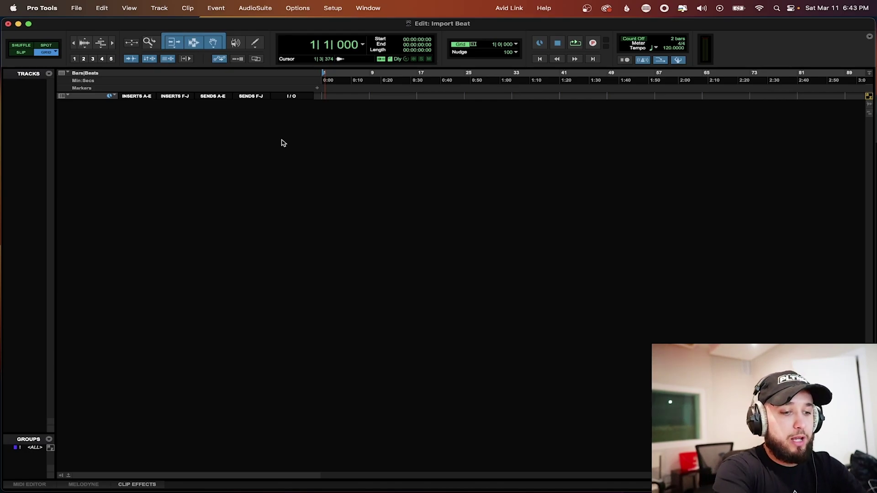
key("super+shift+i")
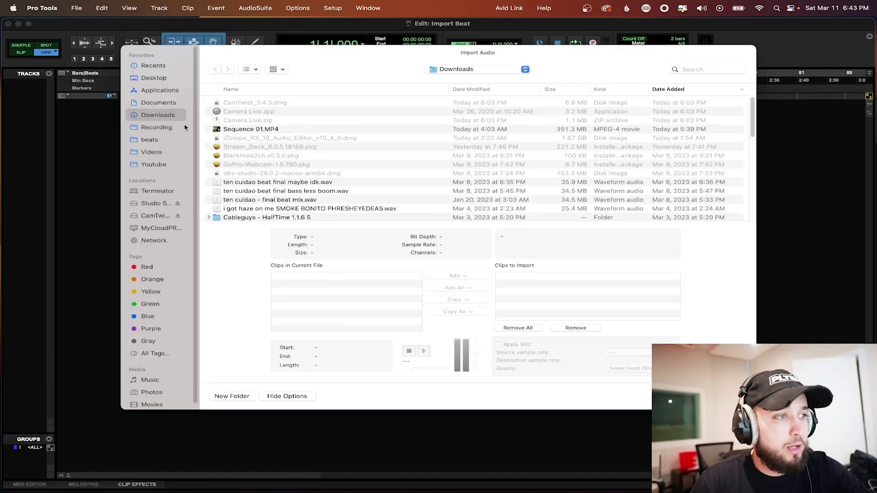
Queue 'COOOOOO nikomade+t9conthetrack.mp3' from beats > producer > NIKO BEATS for conversion and proceed to import options.
left_click(151, 140)
double_click(252, 129)
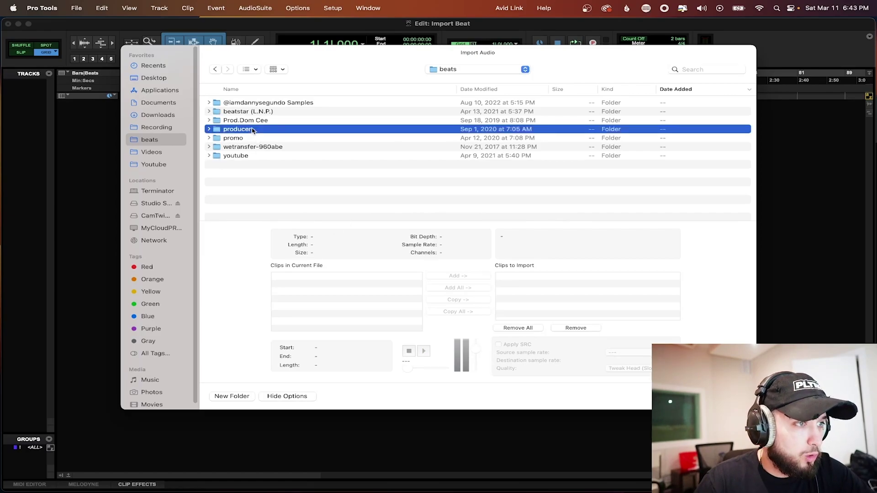
scroll(272, 156, "down", 1)
scroll(272, 207, "down", 8)
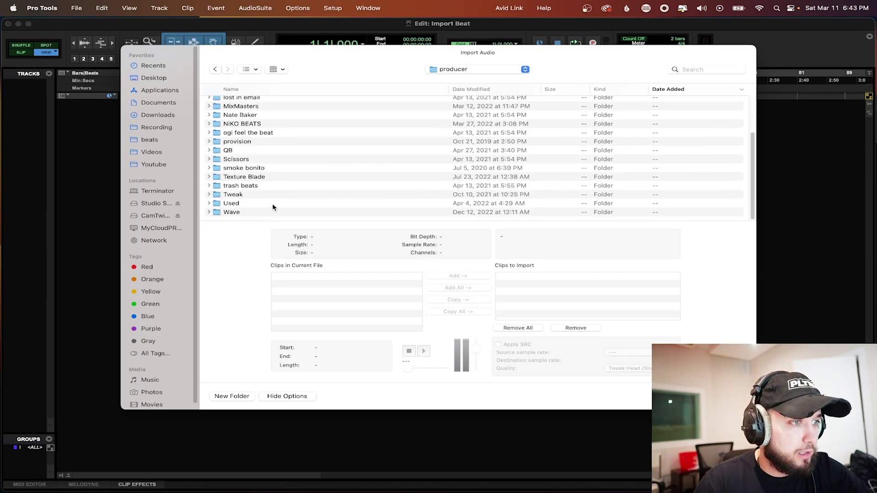
double_click(267, 124)
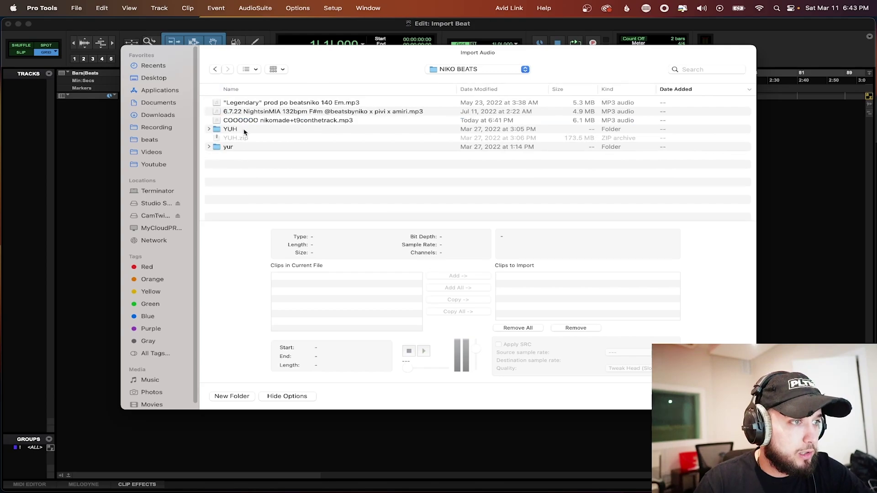
left_click(282, 120)
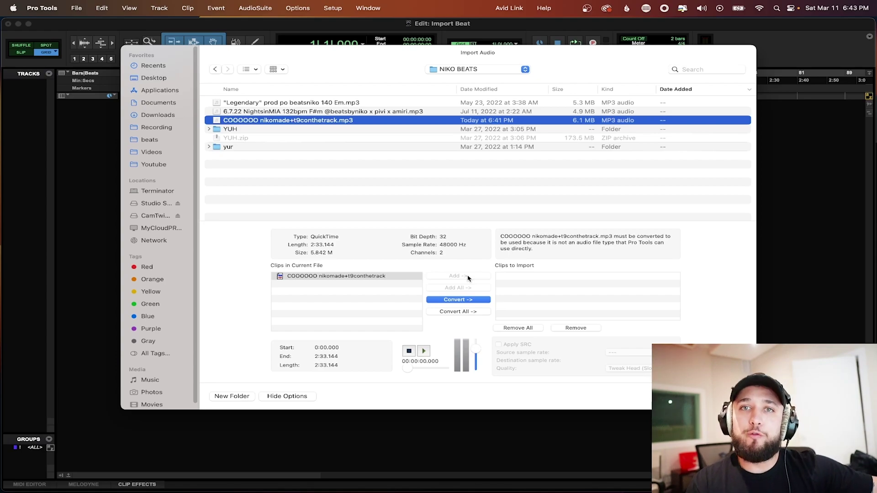
left_click(468, 300)
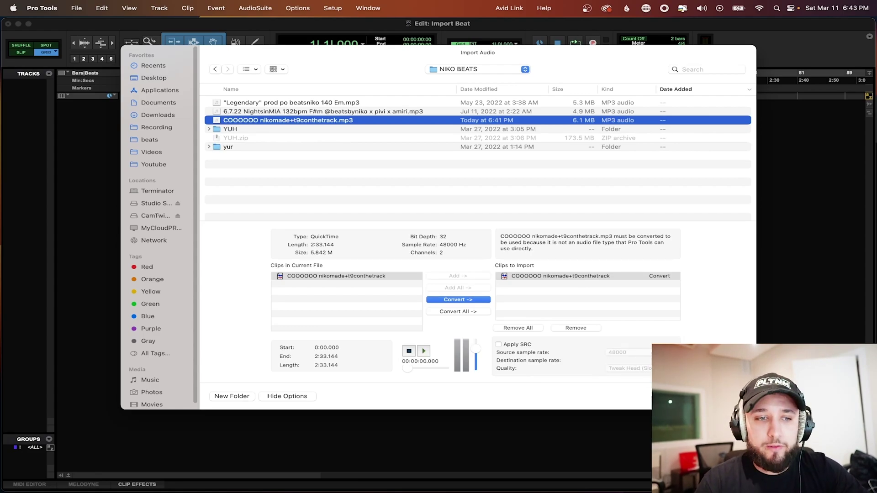
key("Return")
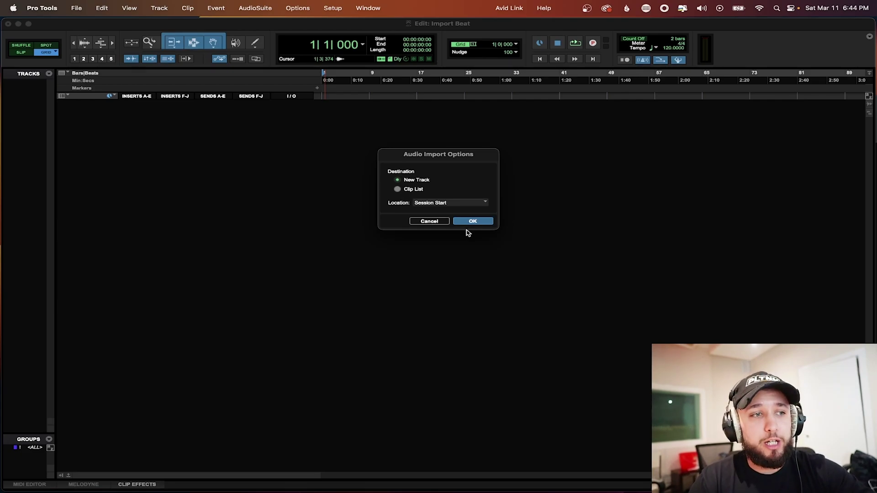
Import the beat onto a new track at session start and read F Minor, 138 BPM in Mixed In Key Live.
left_click(472, 222)
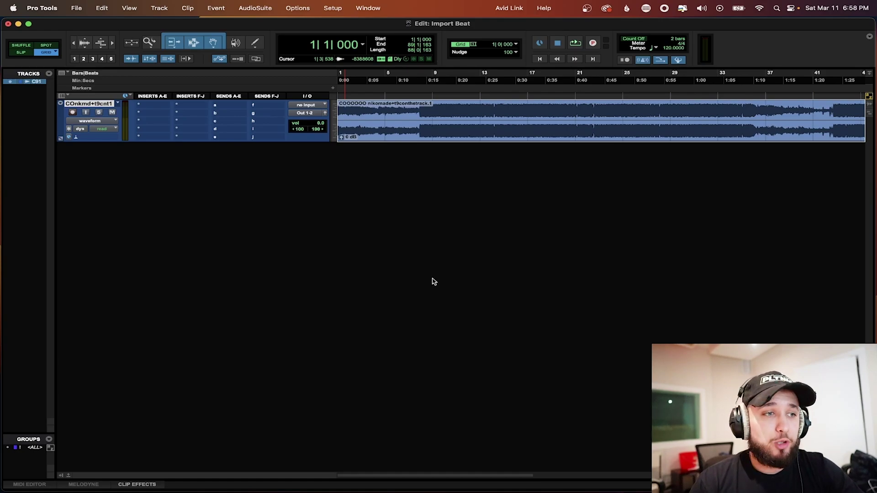
left_click(447, 479)
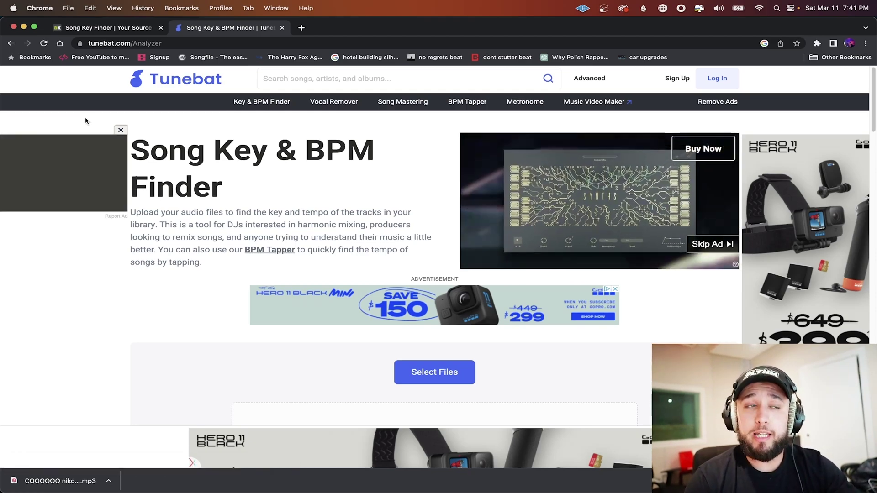
scroll(215, 182, "down", 1)
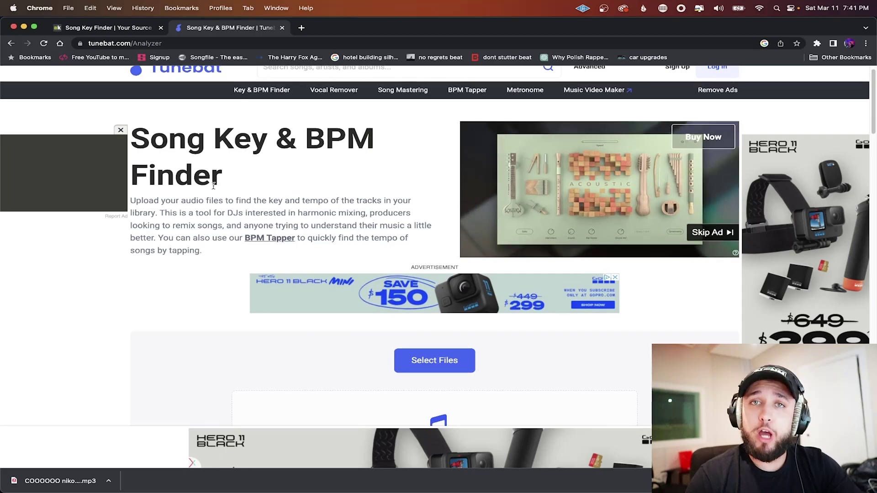
scroll(416, 375, "down", 5)
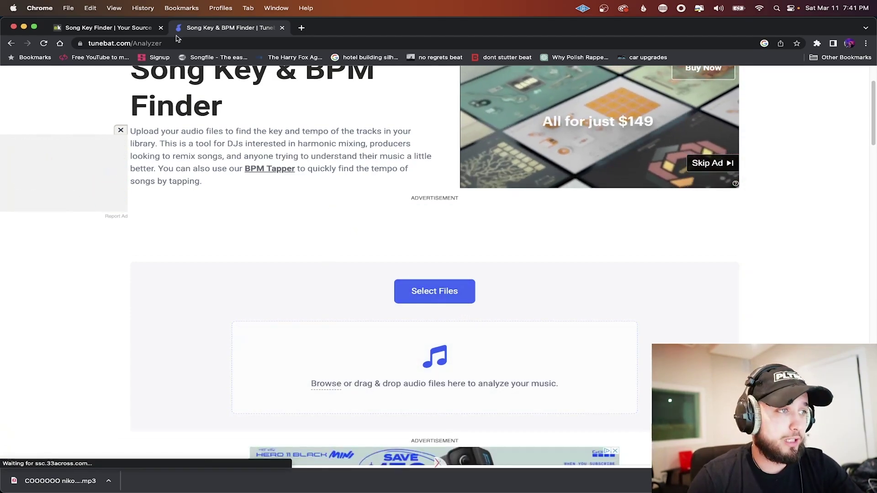
Switch to the audiokeychain analyzer tab where the beat MP3 is uploading.
key("ctrl+shift+Tab")
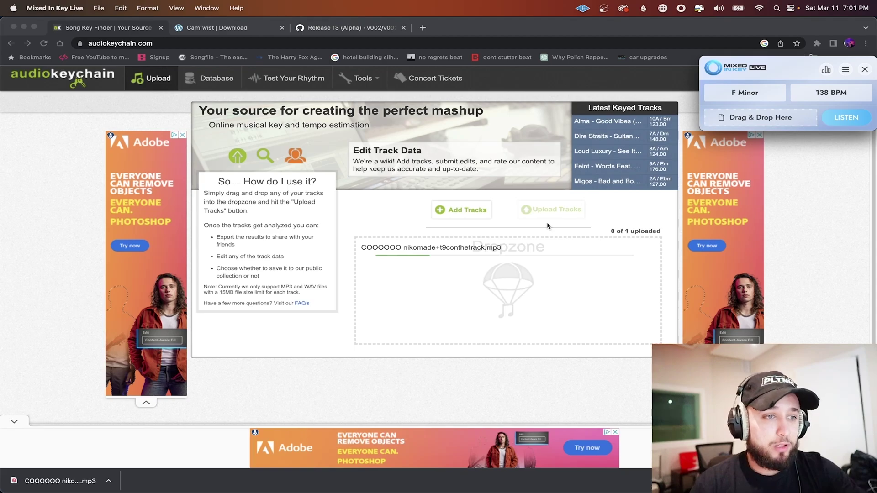
Return to Pro Tools and set the session tempo to 138 BPM.
key("super+Tab")
key("super+Tab")
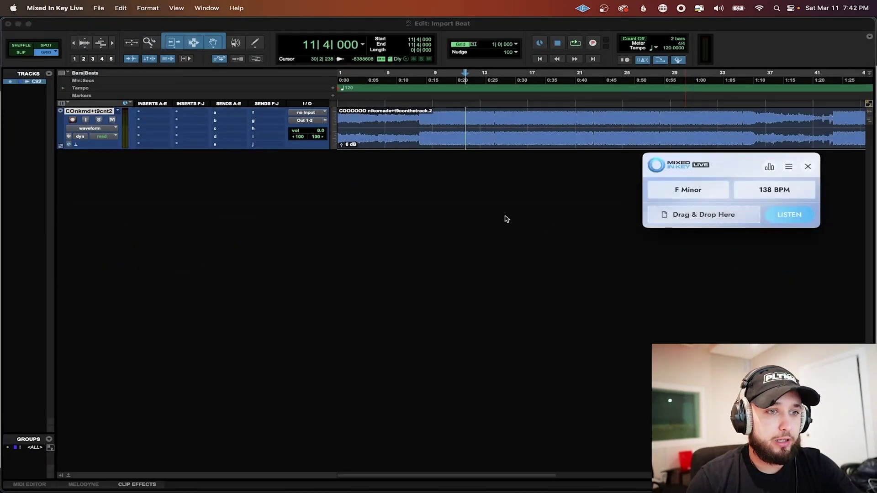
left_click(711, 46)
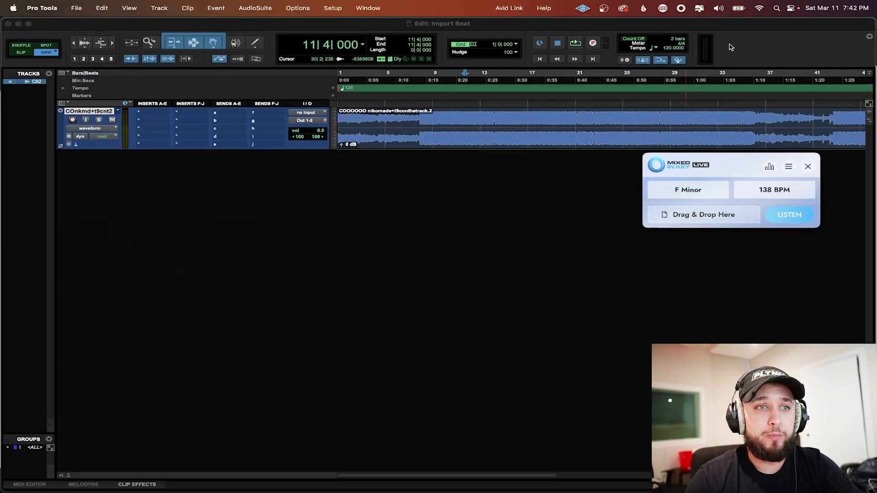
left_click(669, 48)
left_click(667, 50)
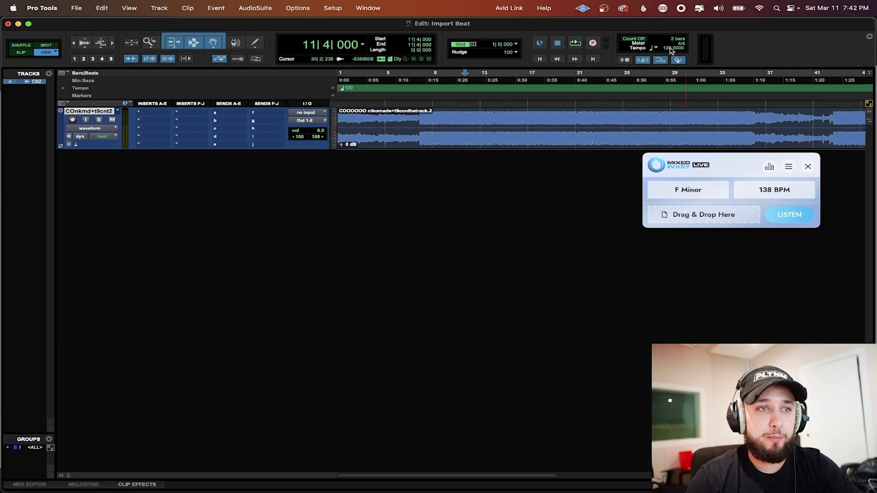
type("138")
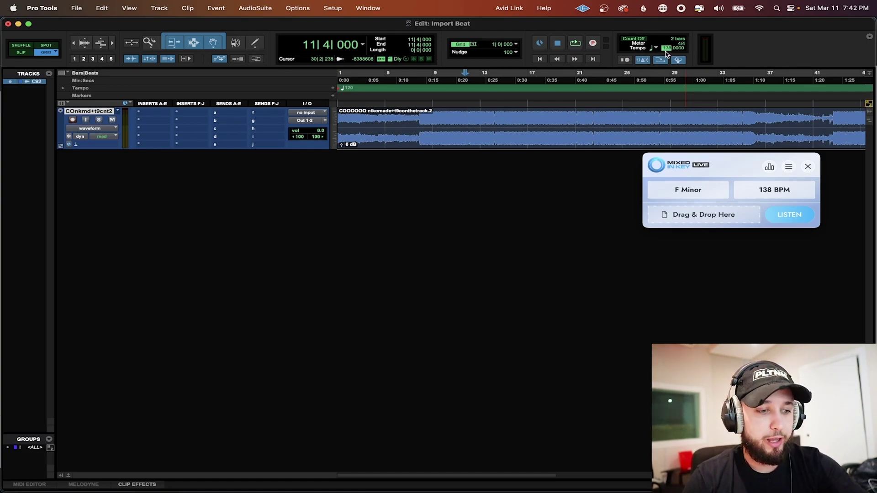
key("Return")
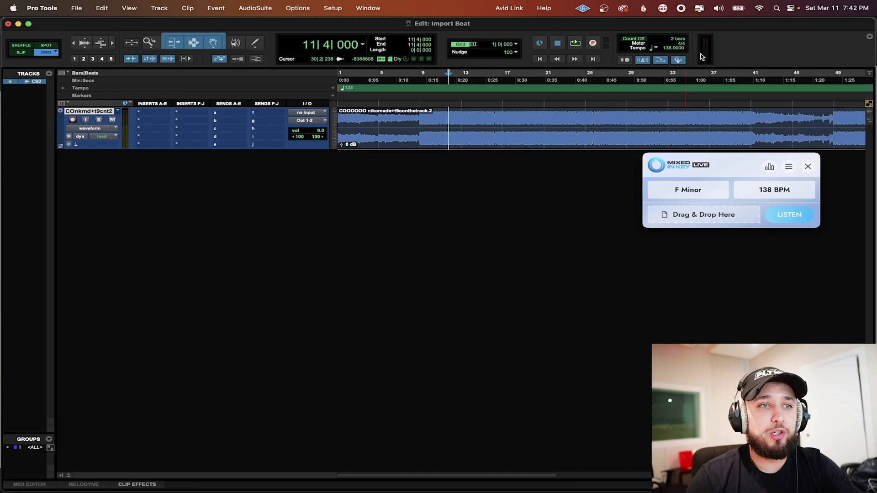
Check the toolbar display options and briefly expand the Tempo ruler graph.
left_click(870, 37)
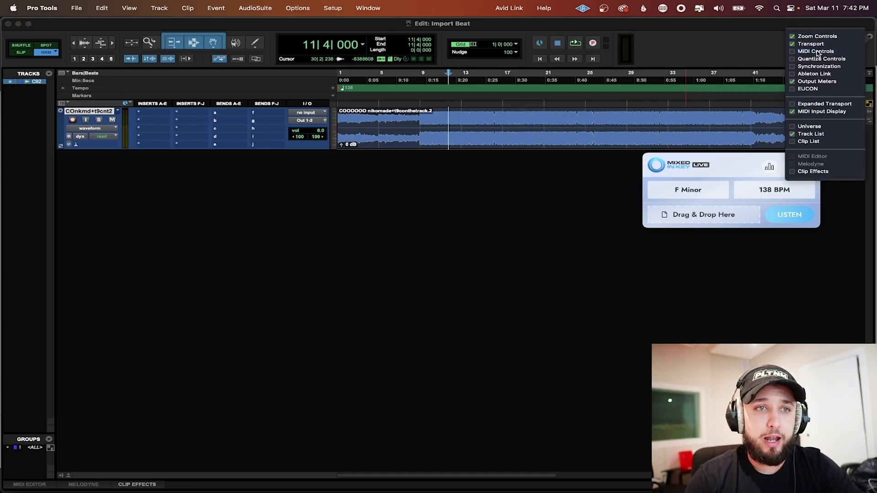
left_click(719, 46)
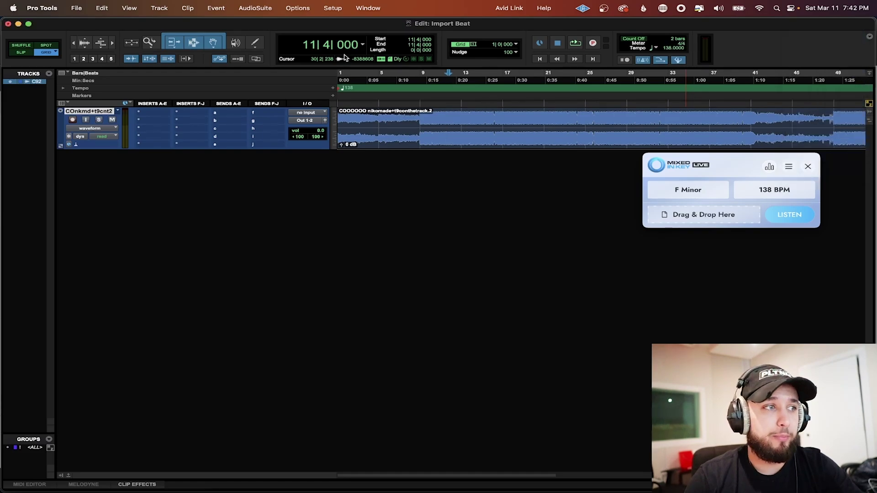
left_click(63, 88)
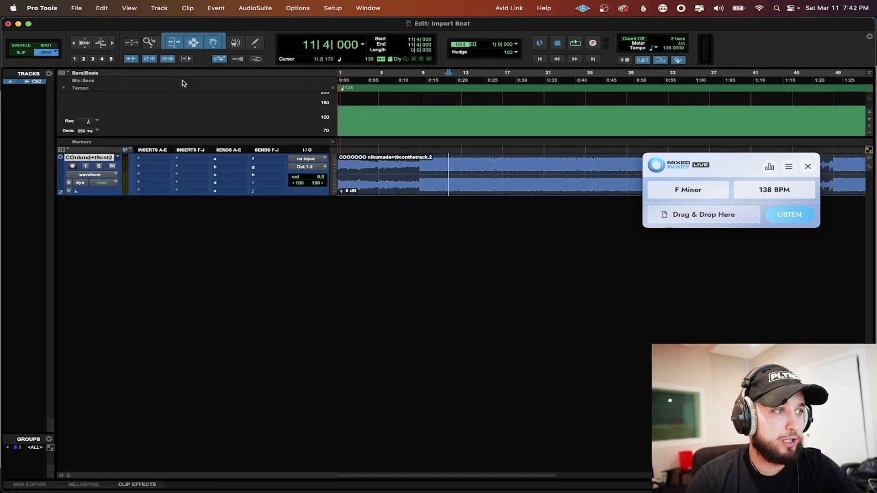
left_click(63, 88)
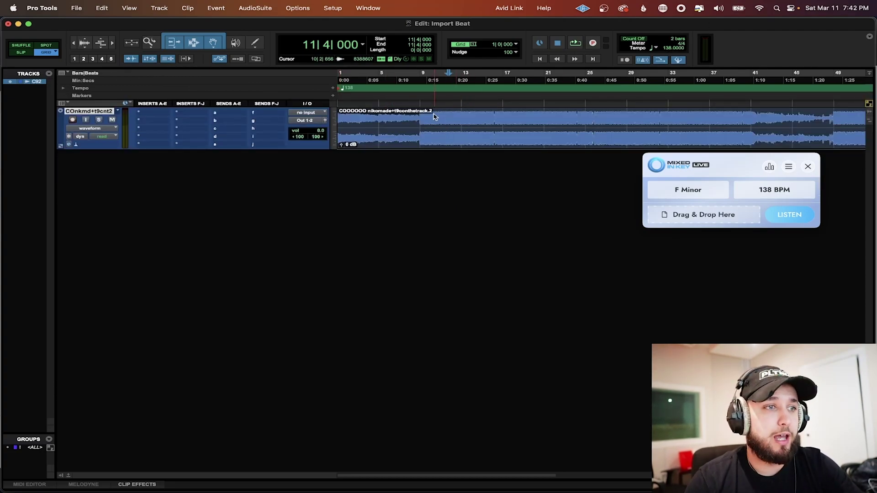
Zoom in around bar 9 to locate the drop's first downbeat transient for the split.
left_click(428, 133)
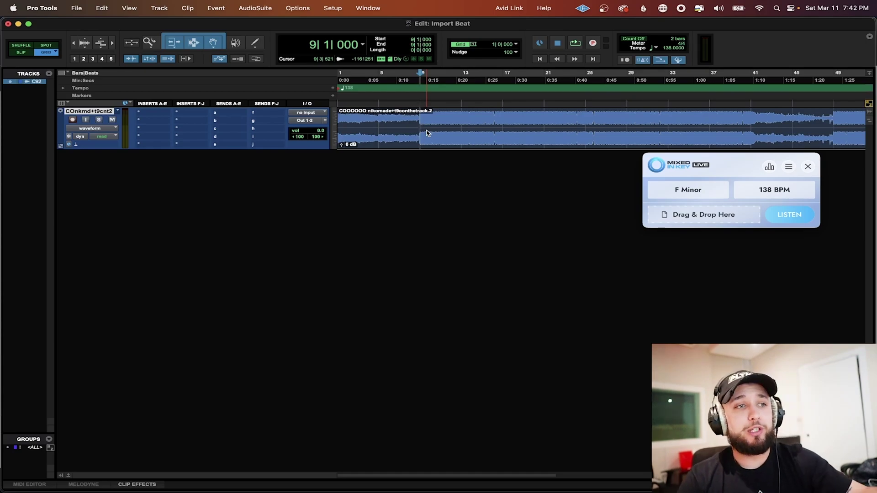
key("r")
key("r")
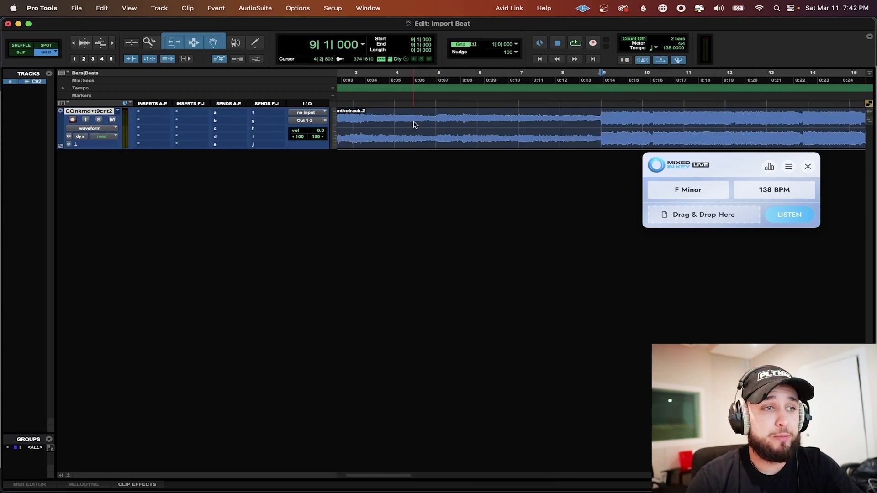
key("r")
key("r")
key("r")
key("r")
key("r")
key("r")
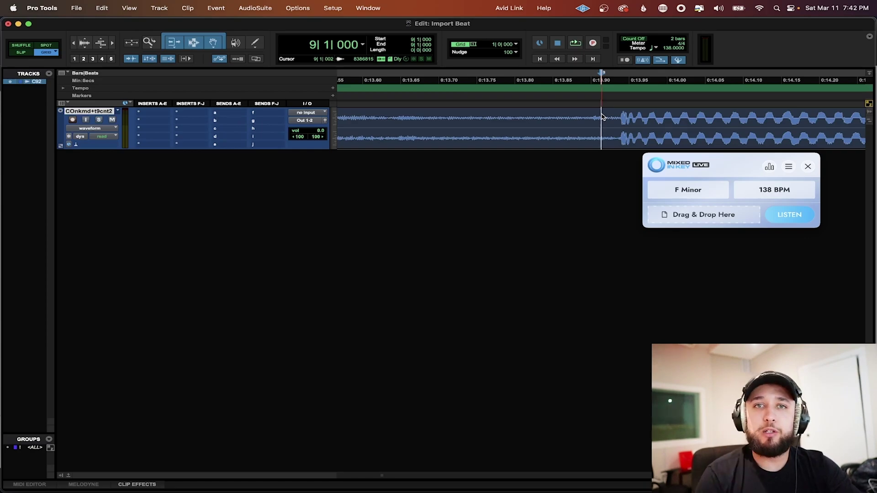
key("Return")
key("t")
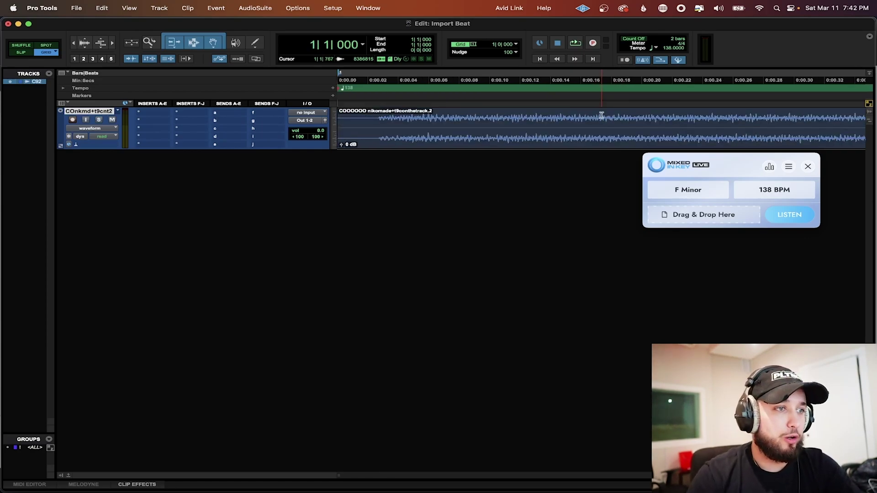
key("t")
key("t")
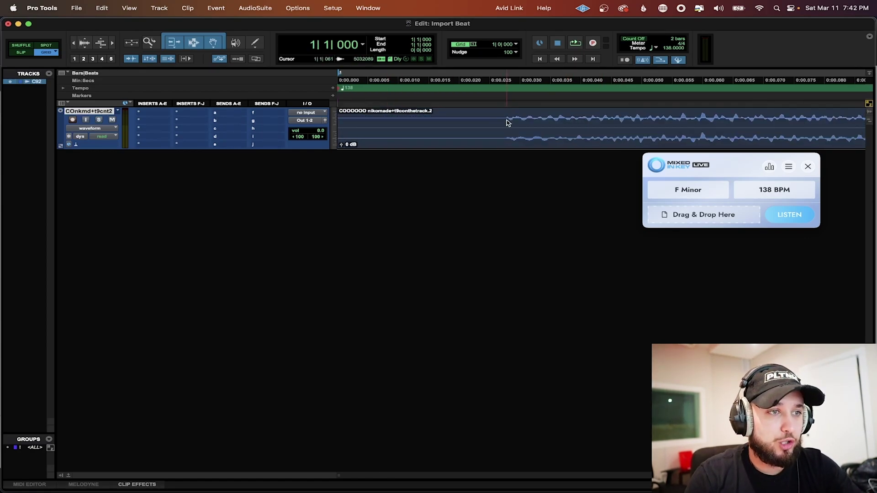
key("r")
key("r")
key("r")
key("r")
key("r")
key("r")
key("r")
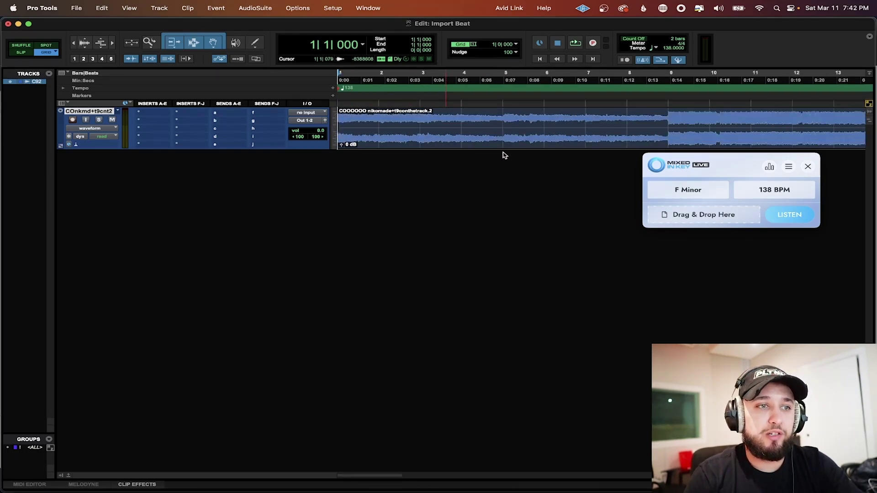
key("r")
key("t")
key("t")
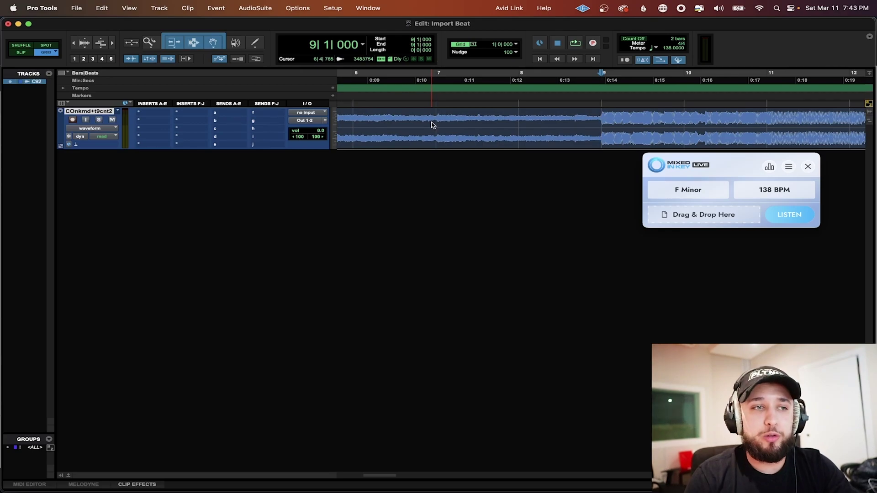
key("t")
key("t")
key("t")
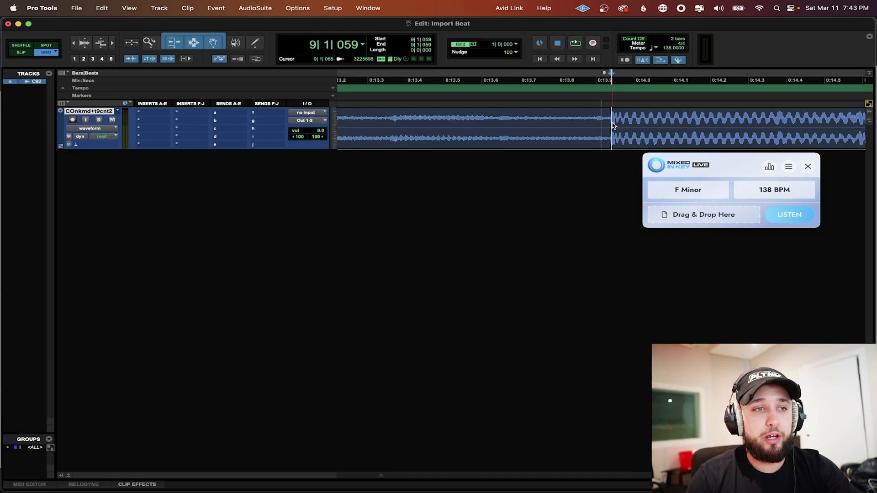
mouse_move(632, 139)
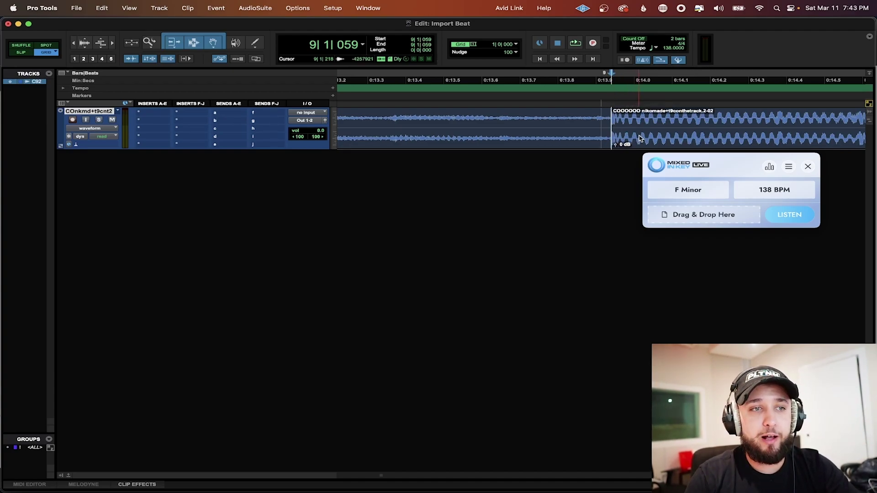
Snap the drop clip's start onto bar 9 in Grid mode, briefly testing Slip mode.
left_click(640, 140)
left_click_drag(639, 139, 629, 140)
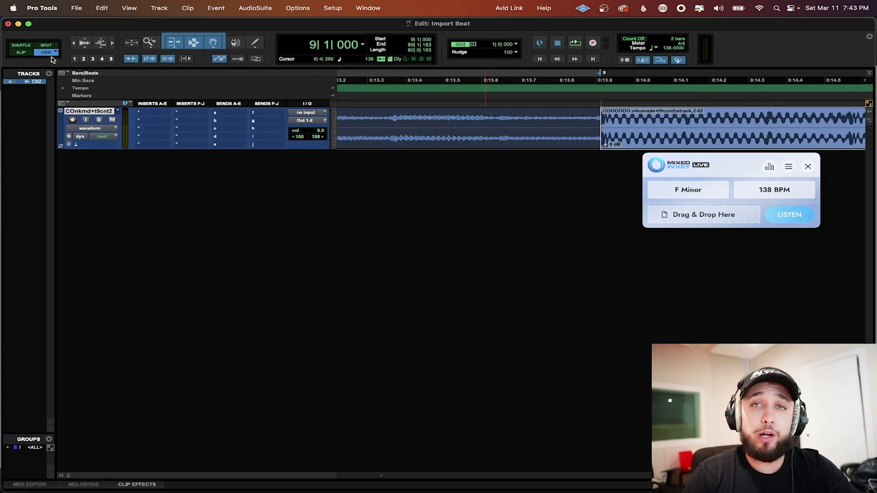
left_click(22, 53)
left_click_drag(632, 153, 628, 157)
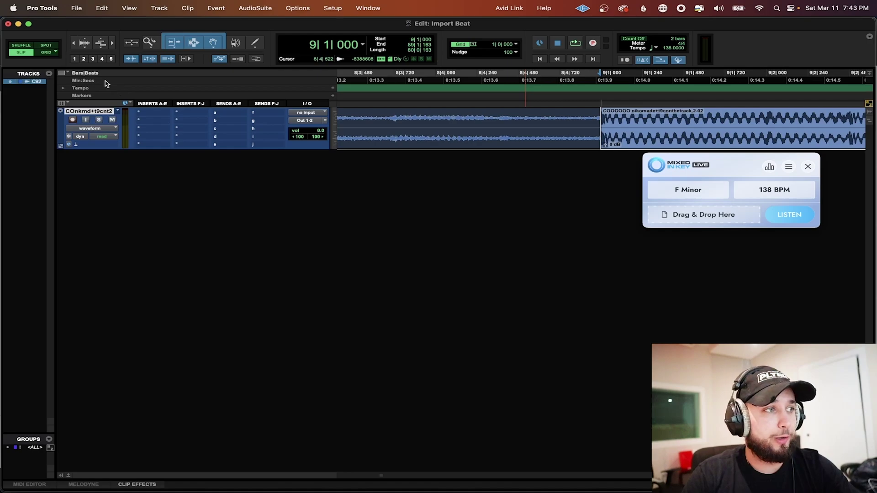
left_click(45, 53)
Zoom out to the whole session and move the beat clip to start at bar 1.
key("alt+a")
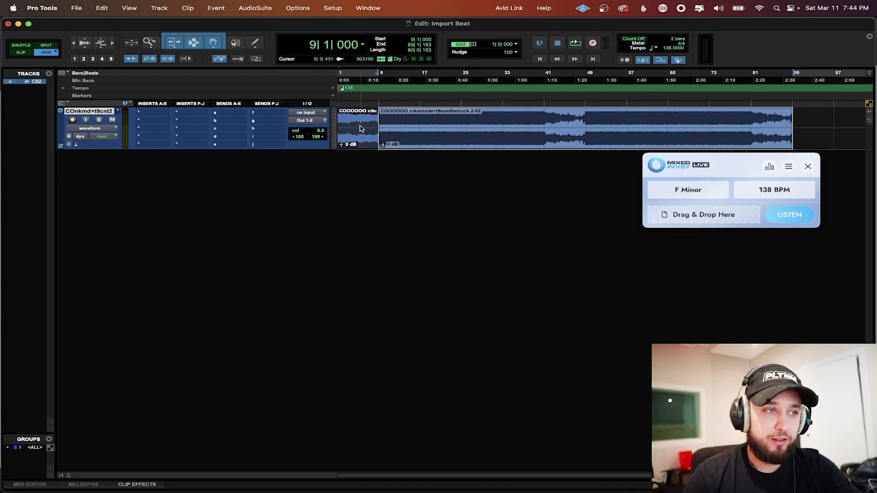
left_click(376, 125)
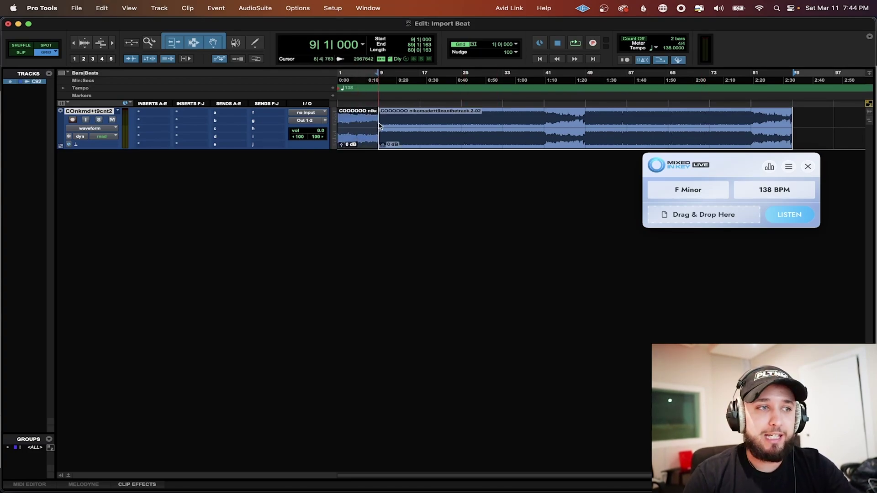
left_click_drag(382, 121, 340, 122)
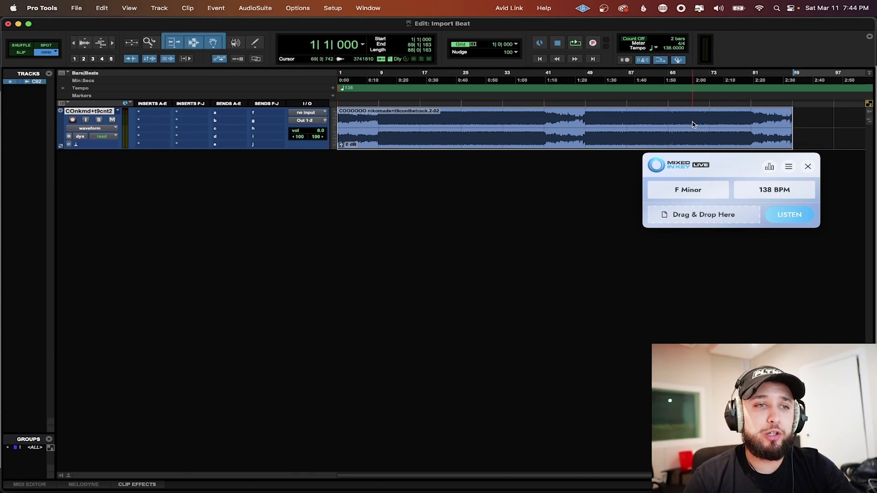
left_click(735, 118)
key("super+bracketright")
key("super+bracketright")
key("super+bracketright")
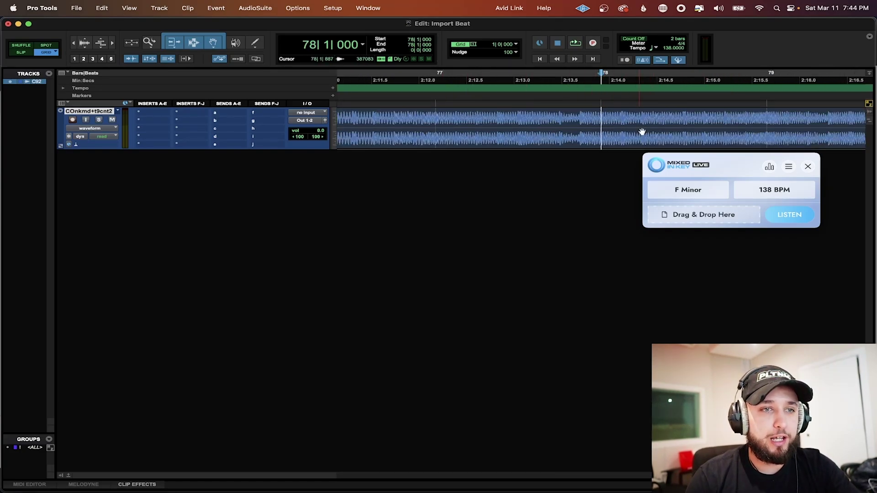
left_click(767, 125)
key("super+bracketright")
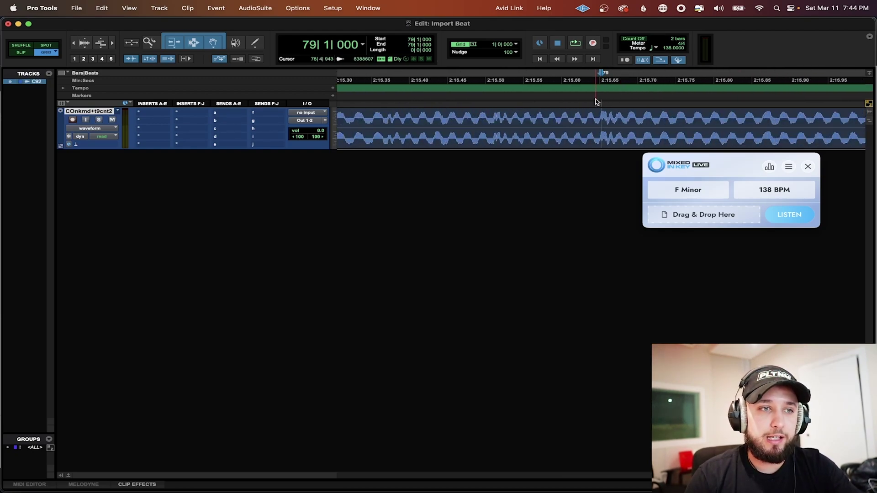
key("super+bracketleft")
key("super+bracketleft")
key("super+bracketleft")
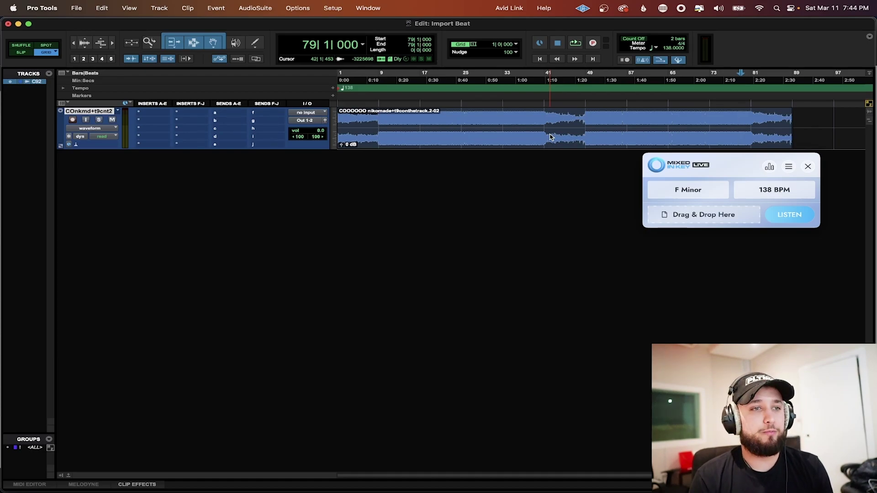
Try lowering the clip gain by shortcut, then undo back to 0 dB.
left_click(479, 137)
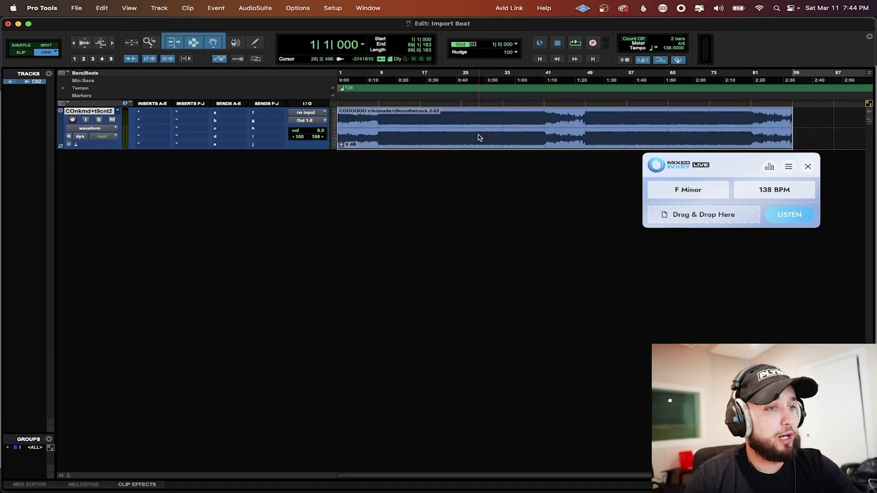
key("ctrl+shift+Down")
key("ctrl+shift+Down")
key("ctrl+shift+Down")
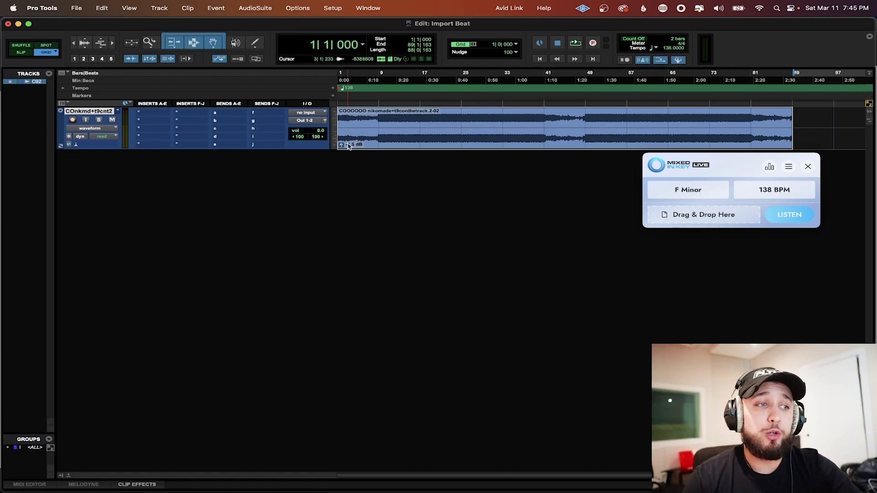
key("super+z")
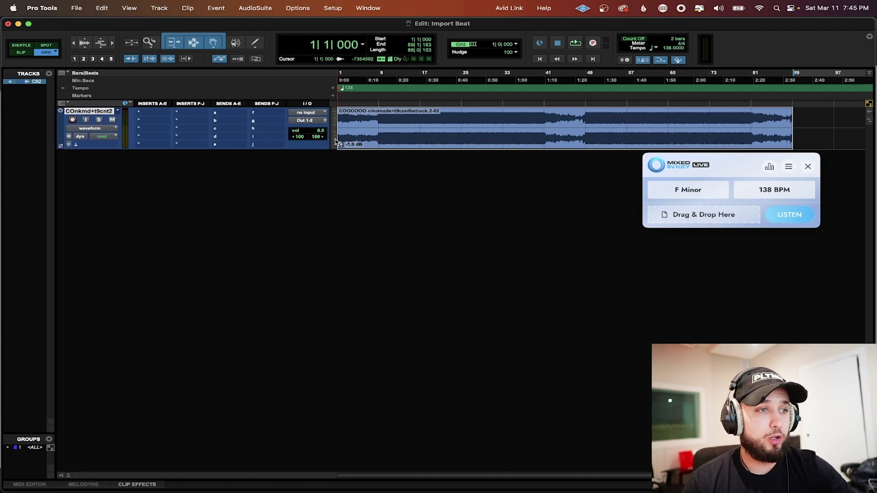
key("super+z")
key("super+z")
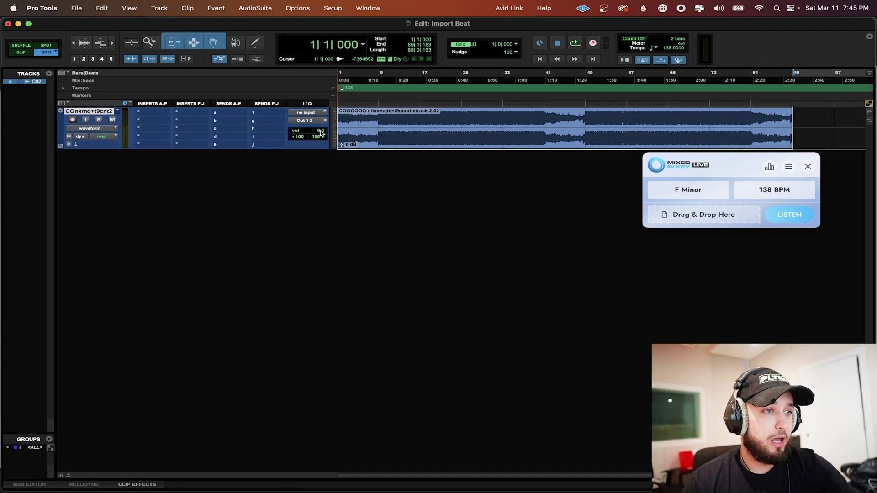
left_click_drag(320, 132, 325, 137)
left_click(320, 140, "alt")
key("super+z")
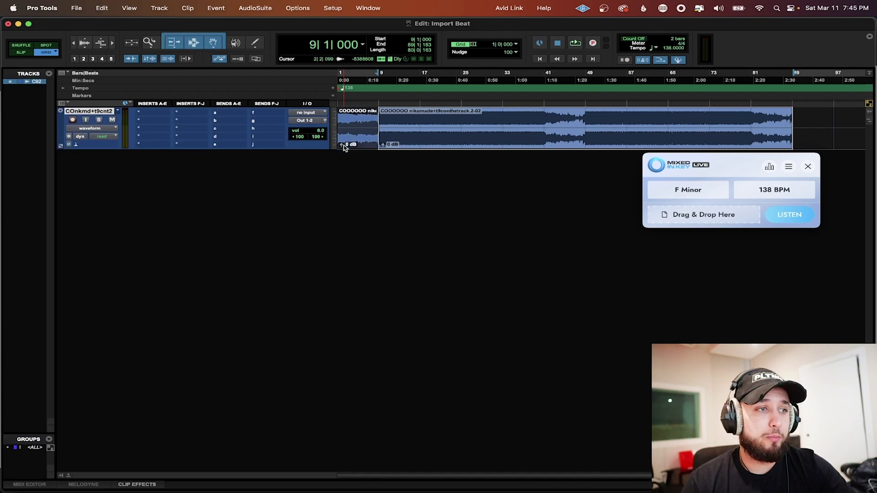
key("super+z")
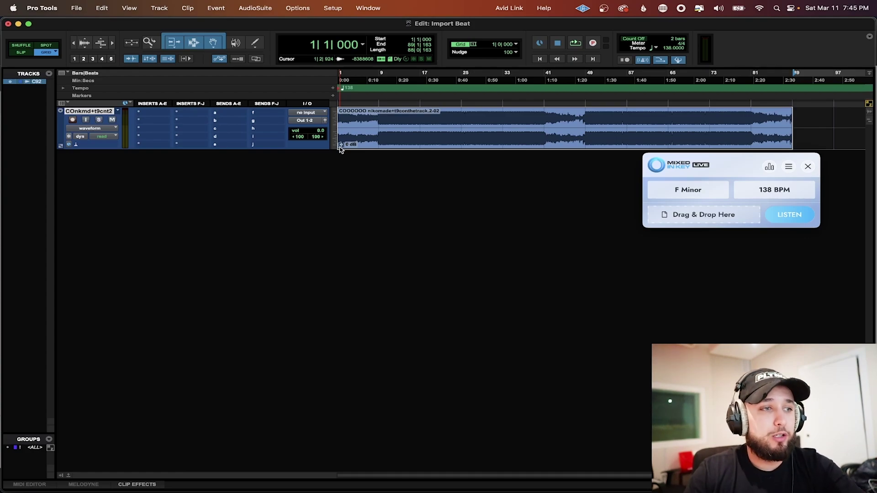
Drag the clip gain fader down to -5.6 dB and set playback at bar 9.
left_click_drag(340, 146, 342, 155)
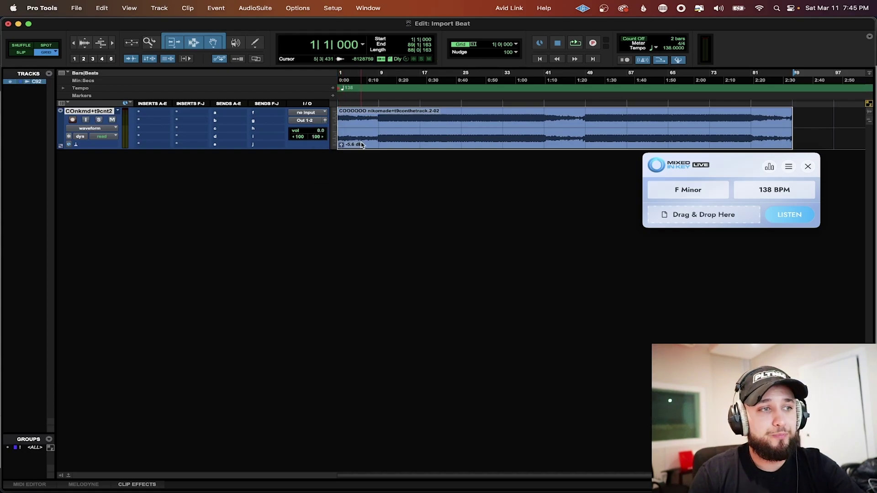
left_click(381, 120)
Audition the quieter beat from bar 9, then set the editing grid to 1/4 notes.
key("super+bracketright")
key("super+bracketright")
key("super+bracketright")
key("space")
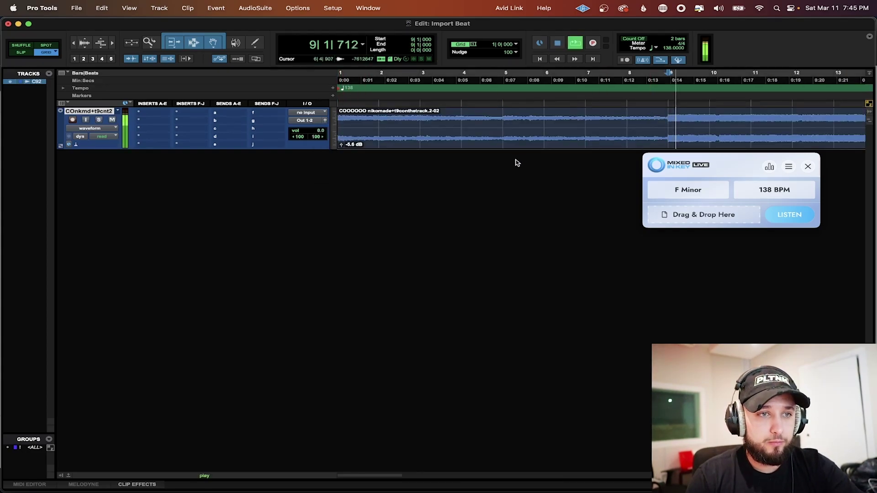
key("super+bracketleft")
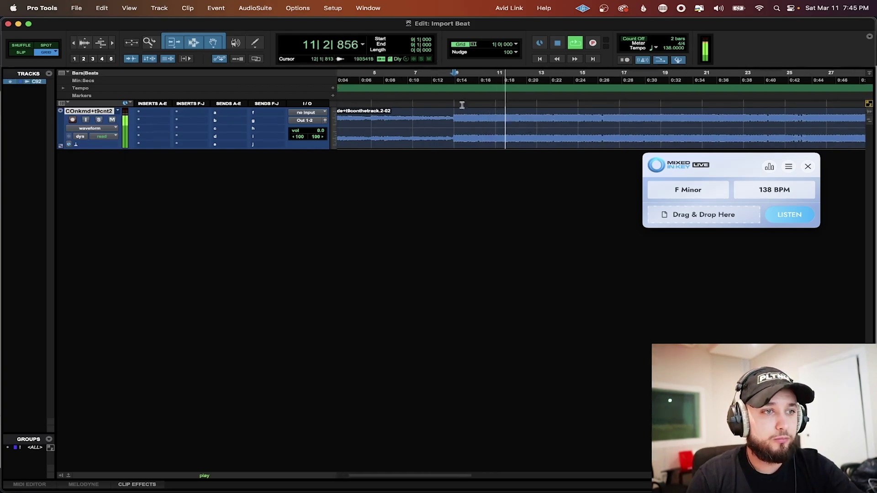
key("space")
left_click(475, 46)
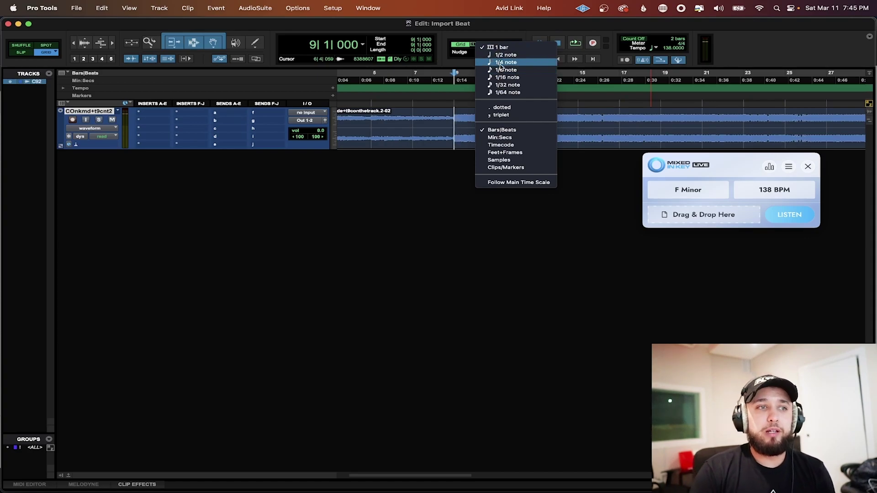
left_click(501, 66)
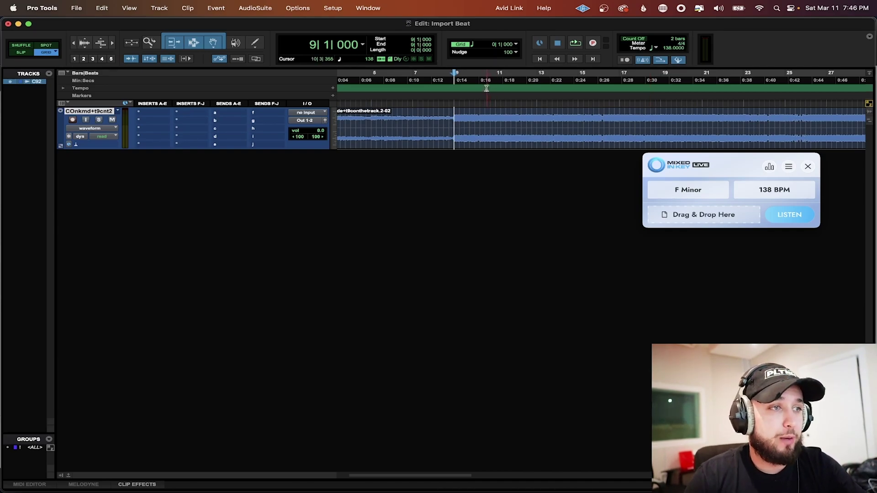
Split off the drop's first beat at bar 9 and move the slice earlier to start the stutter.
key("super+bracketright")
left_click_drag(612, 120, 602, 119)
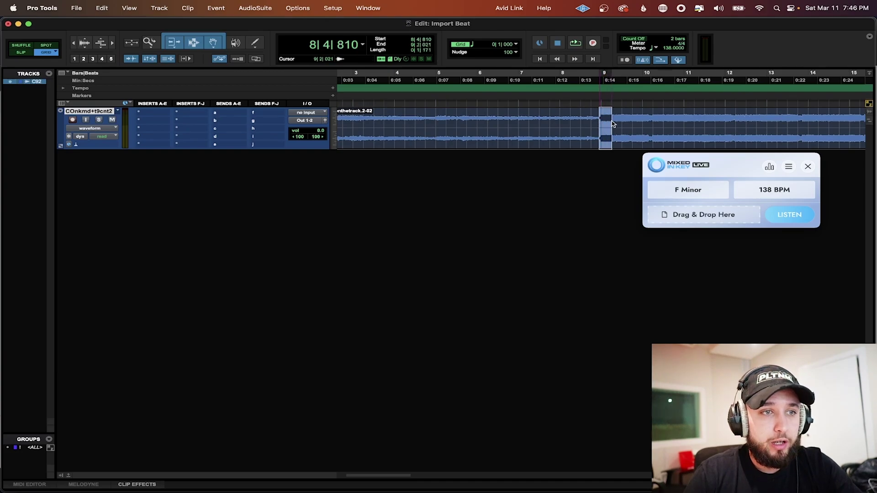
key("super+e")
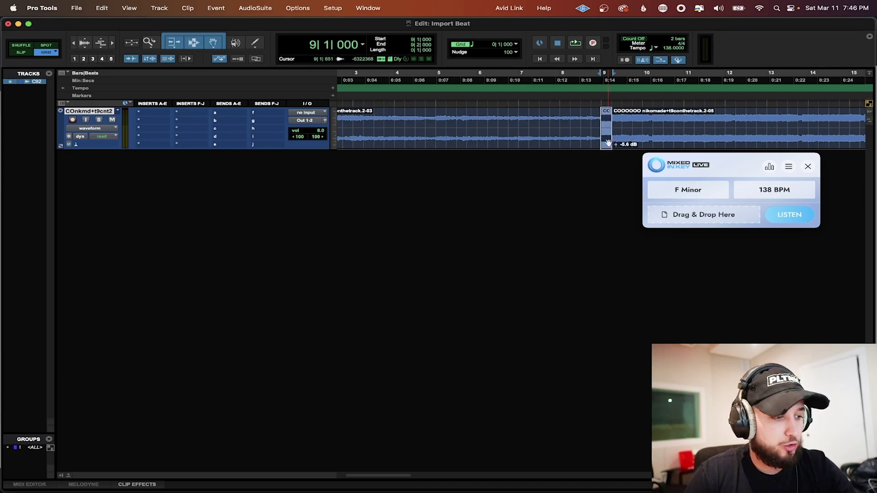
left_click_drag(608, 143, 561, 140)
left_click(500, 119)
Play back the stutter, then mark a short range just before bar 13.
key("space")
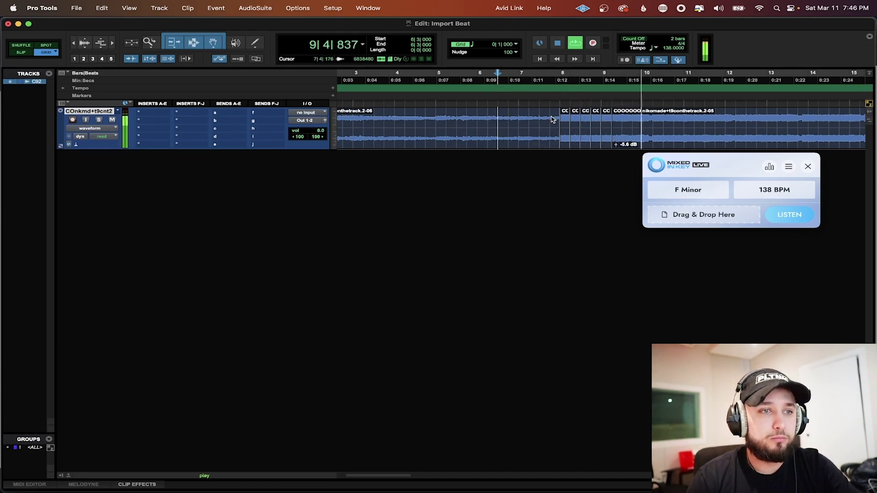
scroll(582, 121, "right", 5)
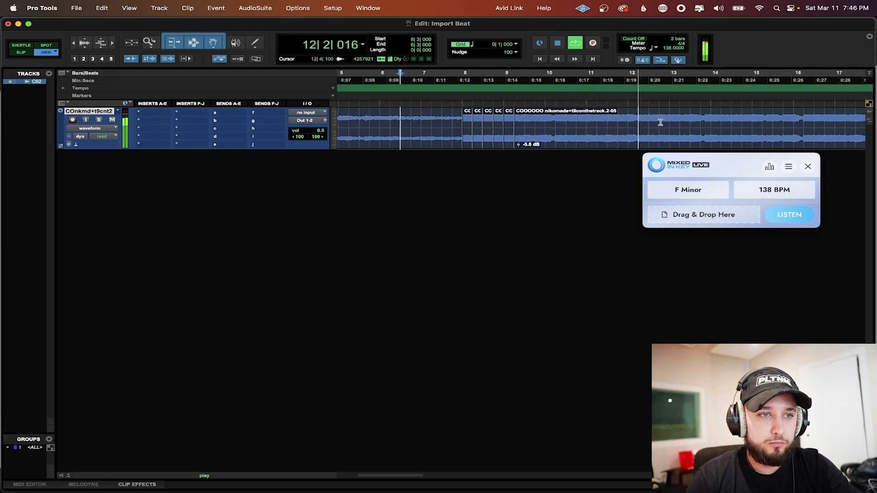
mouse_move(660, 123)
left_mouse_down()
mouse_move(669, 124)
mouse_move(651, 117)
left_mouse_up()
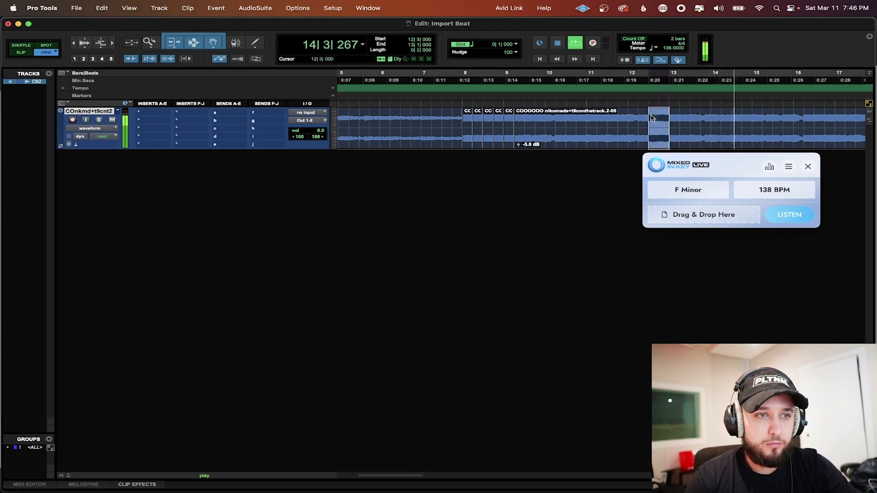
Delete the two beats before bar 13 and play from bar 11 to hear the silent drop.
key("Delete")
key("space")
left_click(616, 115)
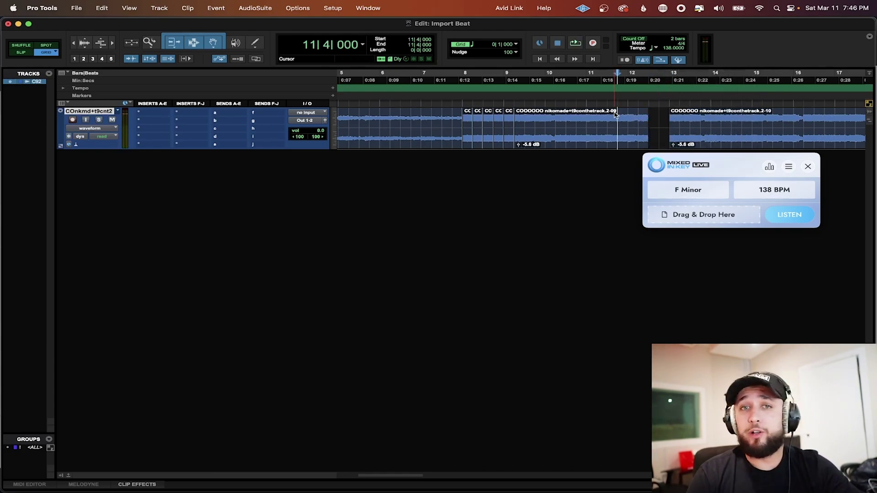
key("space")
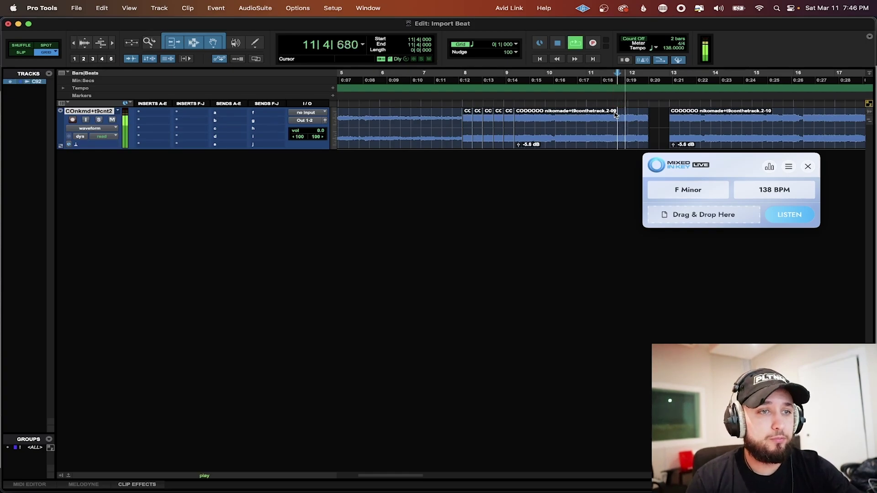